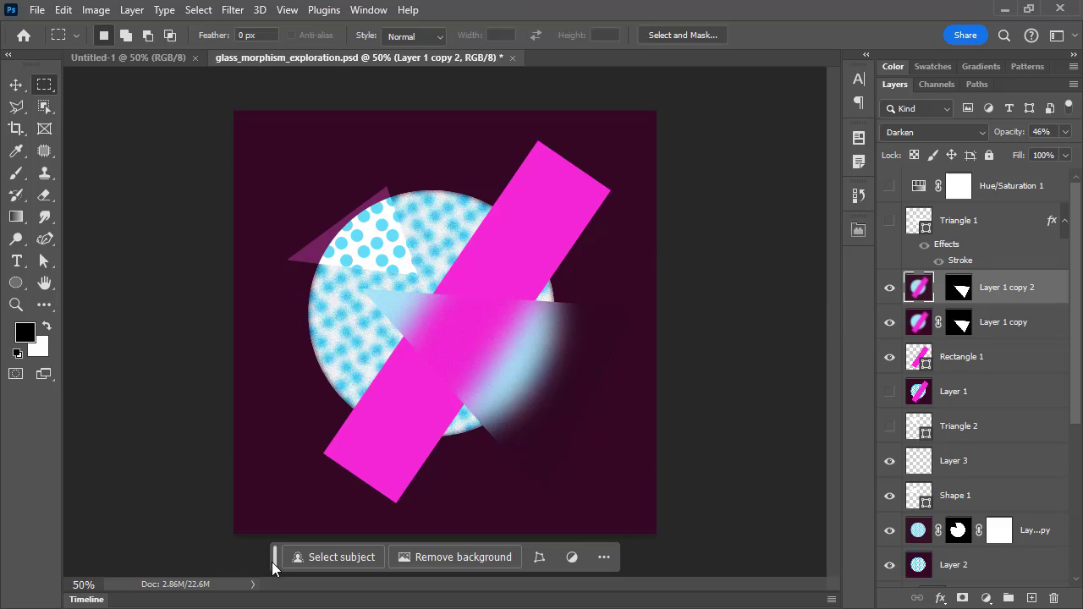
- Nudge the contextual task bar higher and start editing Layer 1 copy 2's layer mask
drag(274, 562, 280, 540)
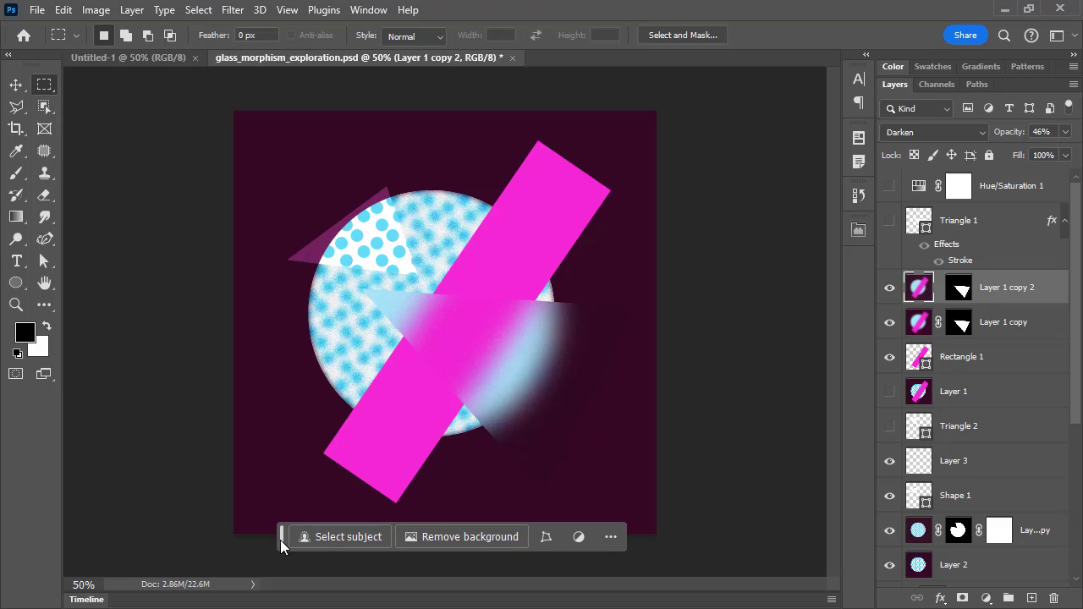
click(962, 291)
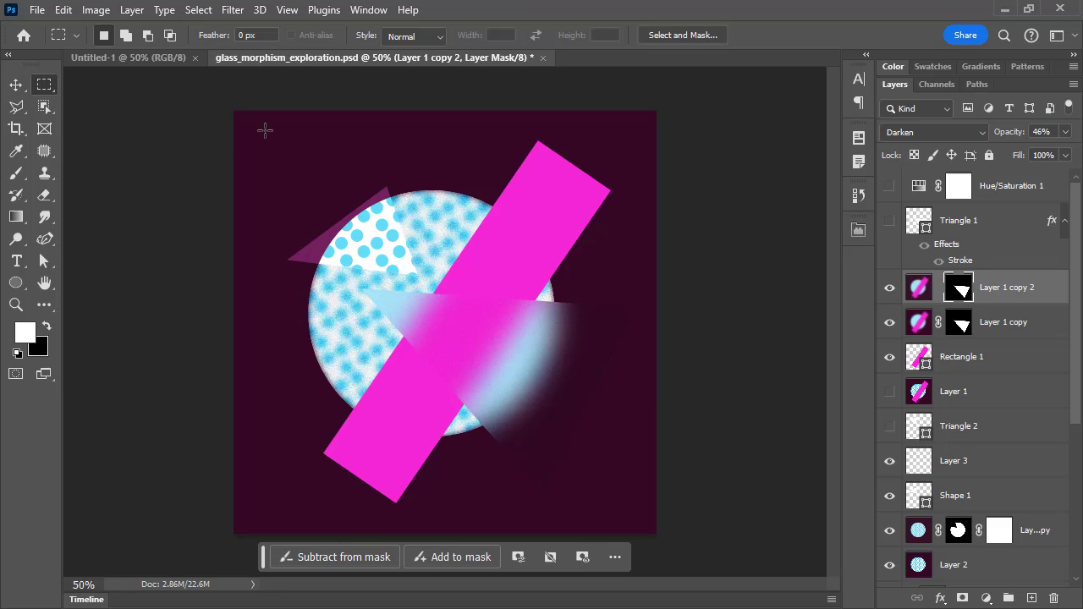
drag(264, 131, 391, 223)
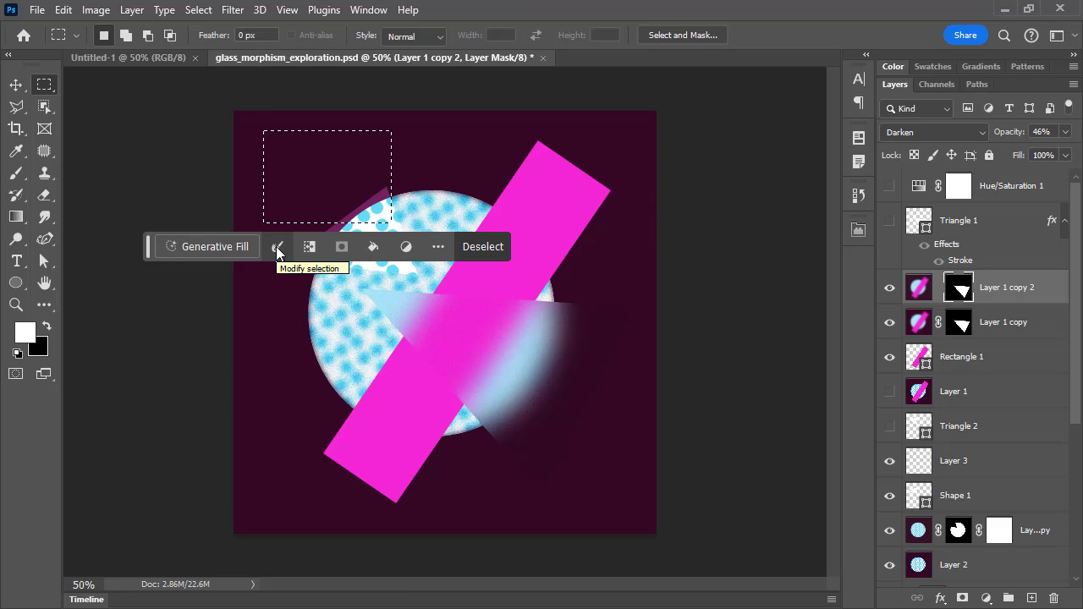
click(480, 247)
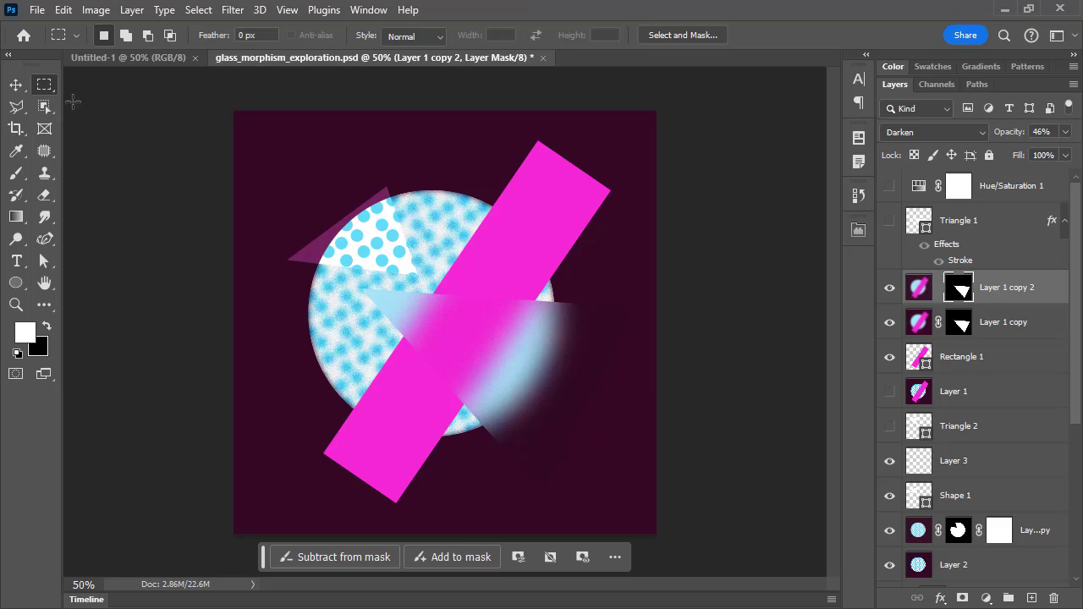
click(115, 60)
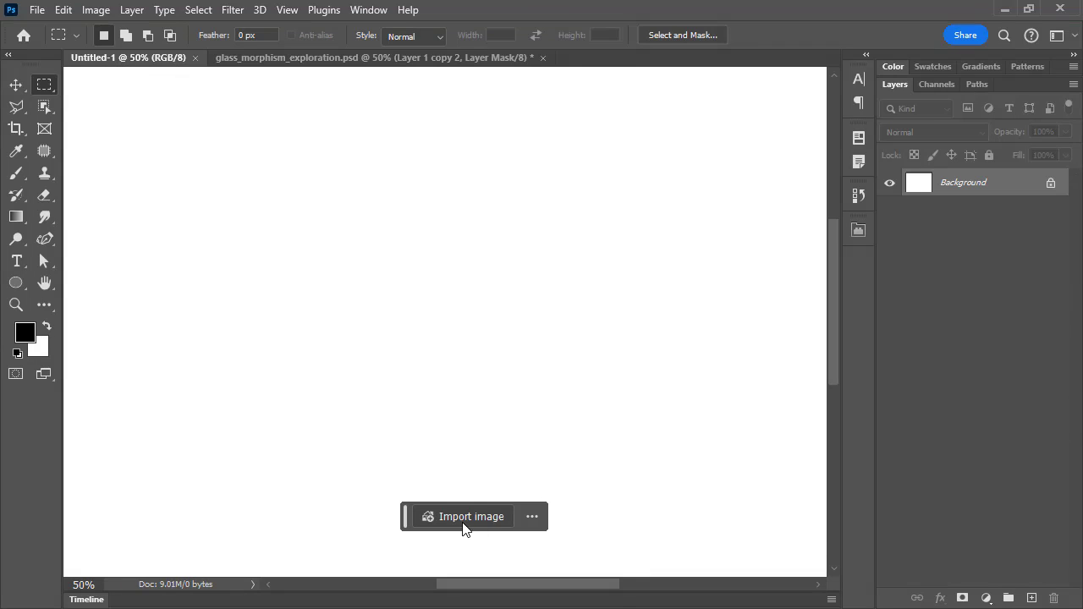
click(317, 58)
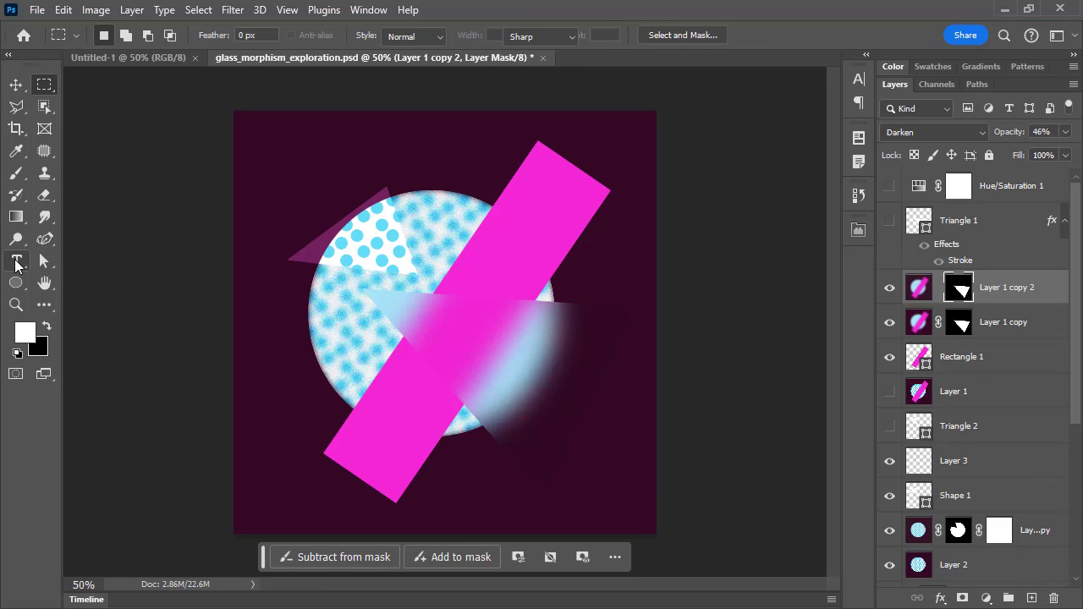
- Add a white Oswald Bold 24 pt 'Lorem Ipsum' headline at the poster's top-left
click(16, 261)
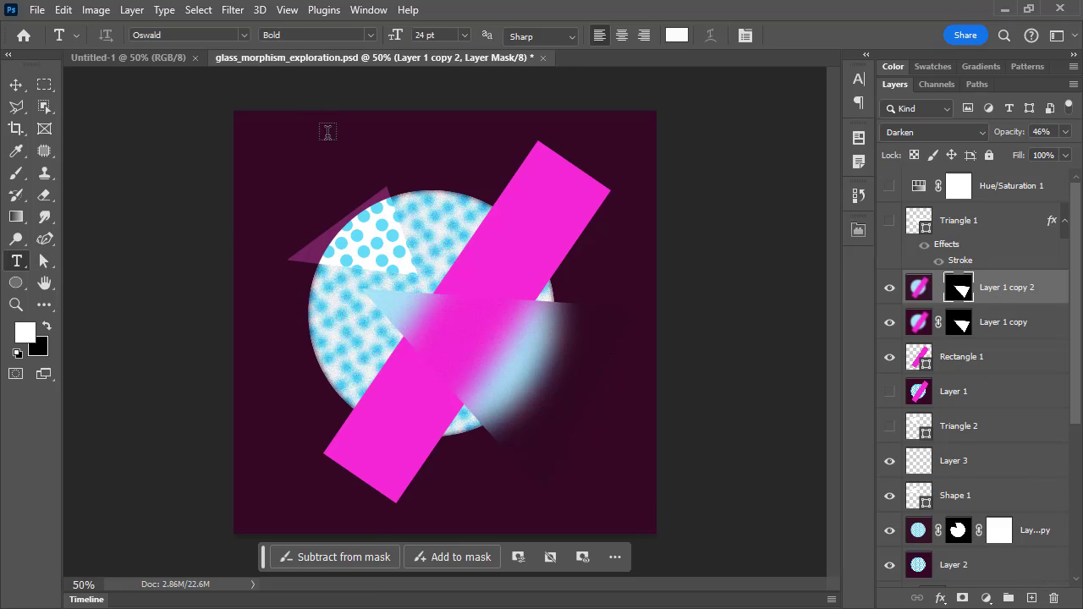
click(273, 157)
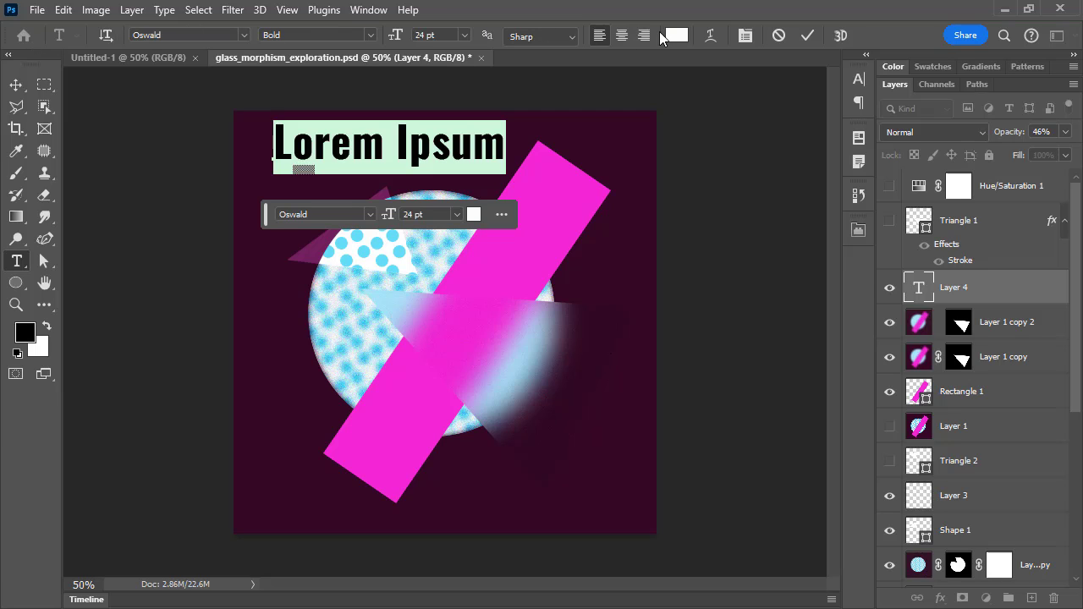
click(859, 80)
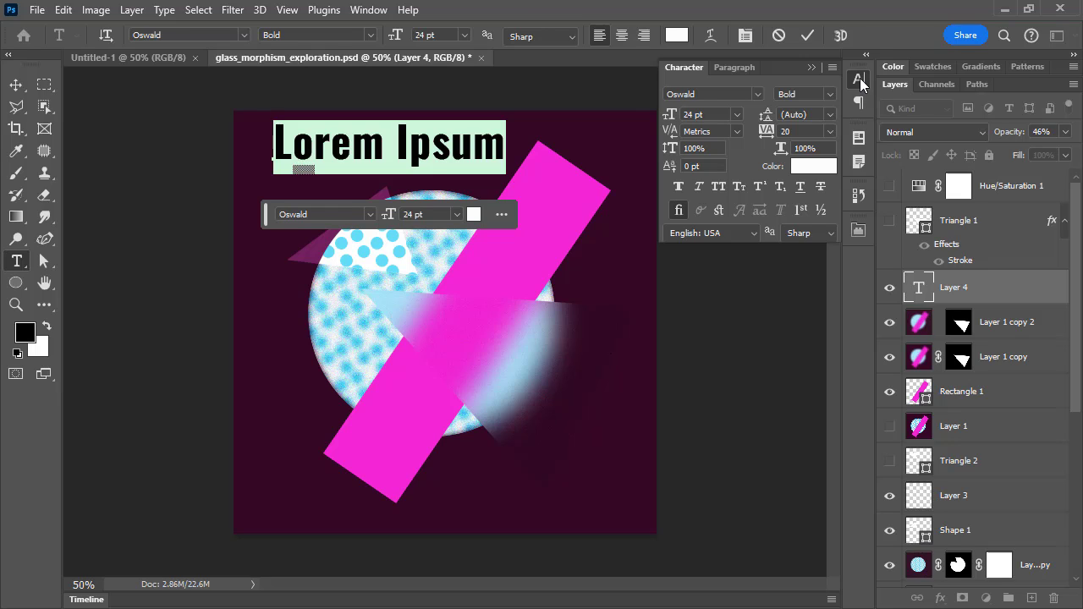
click(858, 74)
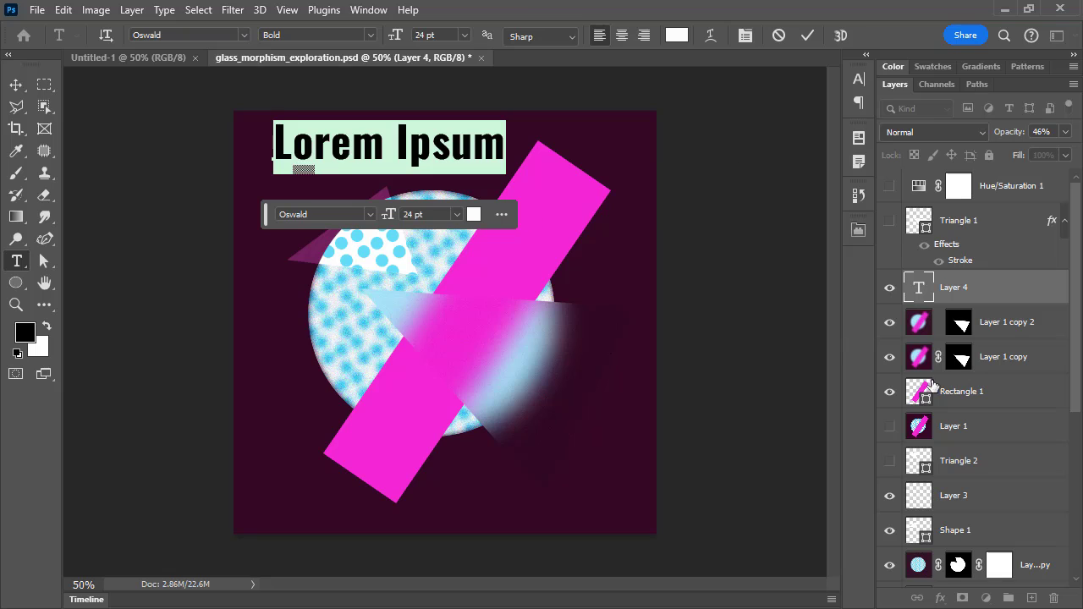
click(920, 326)
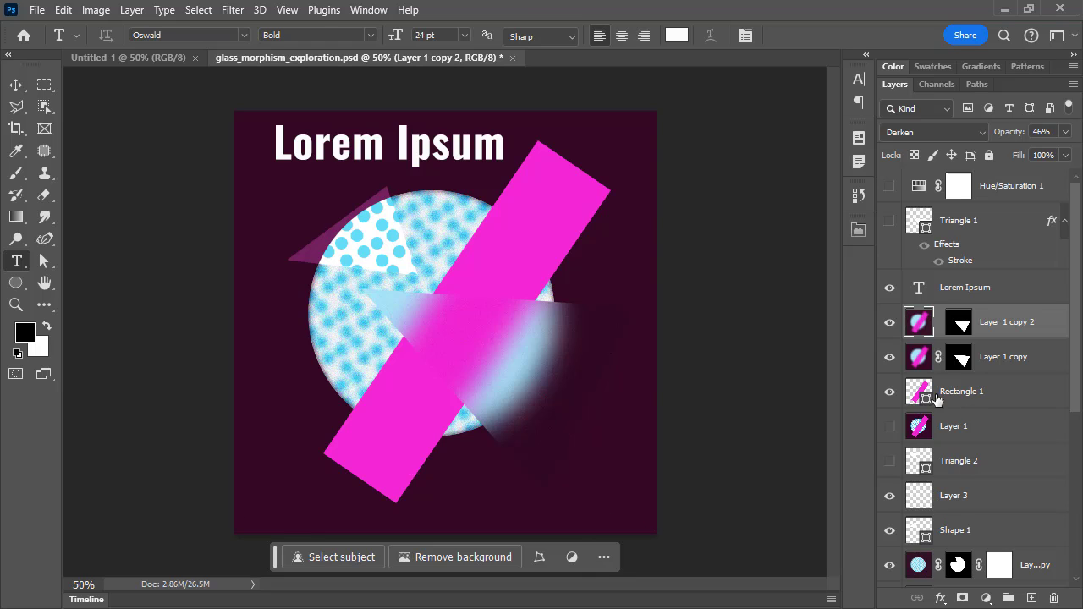
click(940, 399)
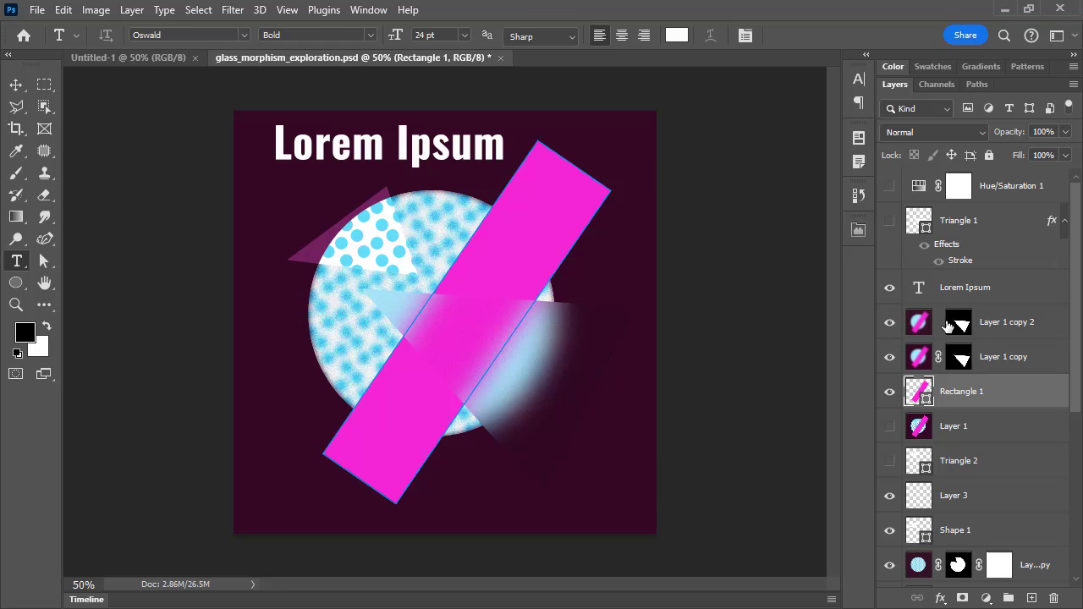
click(921, 322)
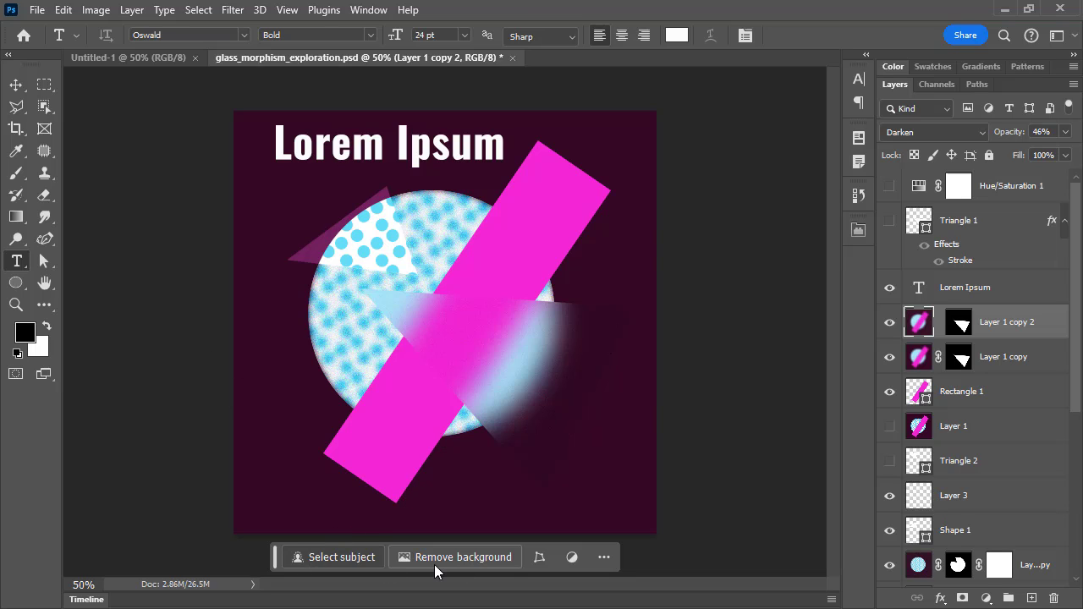
- Hide the contextual task bar from its extra-options menu
click(605, 561)
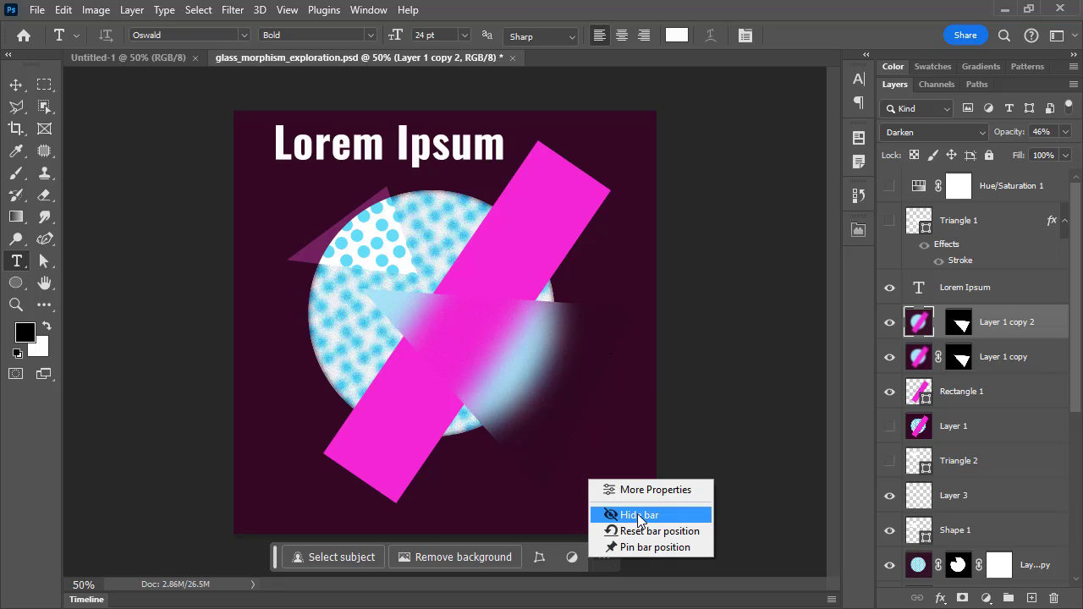
click(604, 566)
click(605, 565)
click(737, 467)
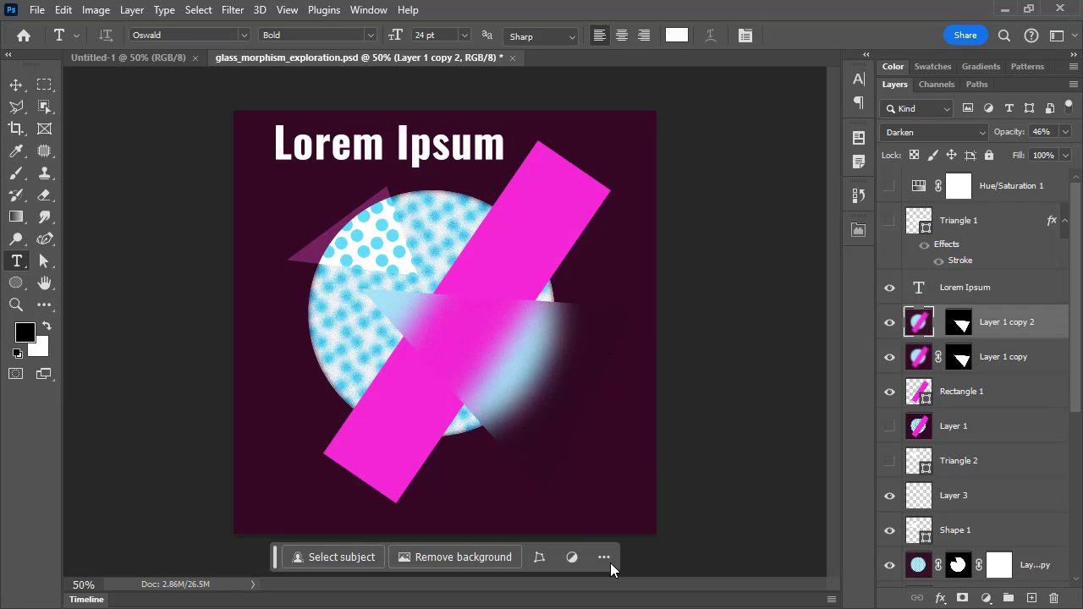
click(605, 558)
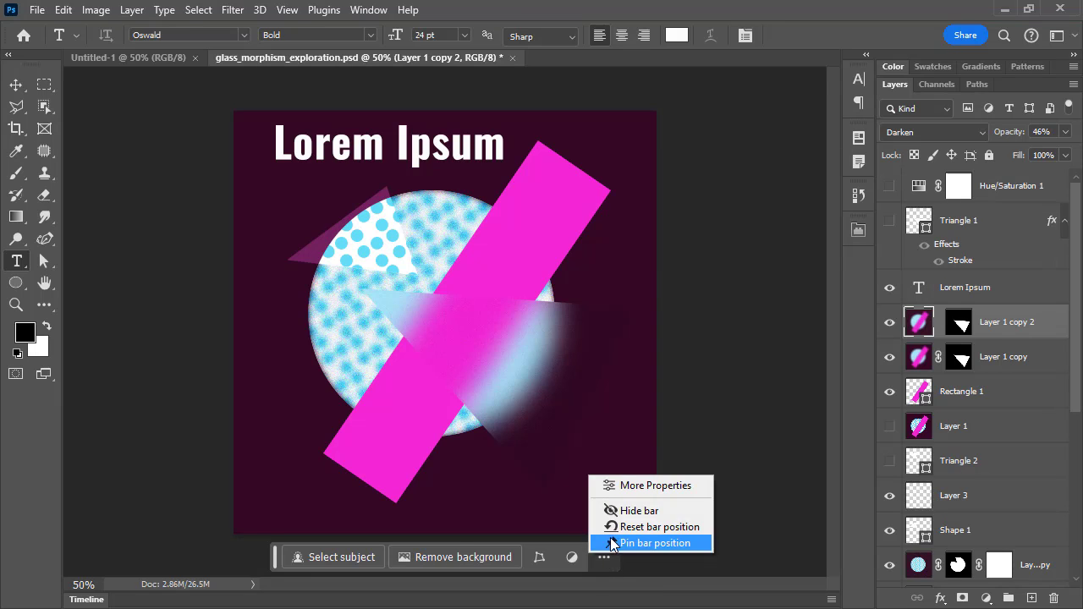
click(650, 512)
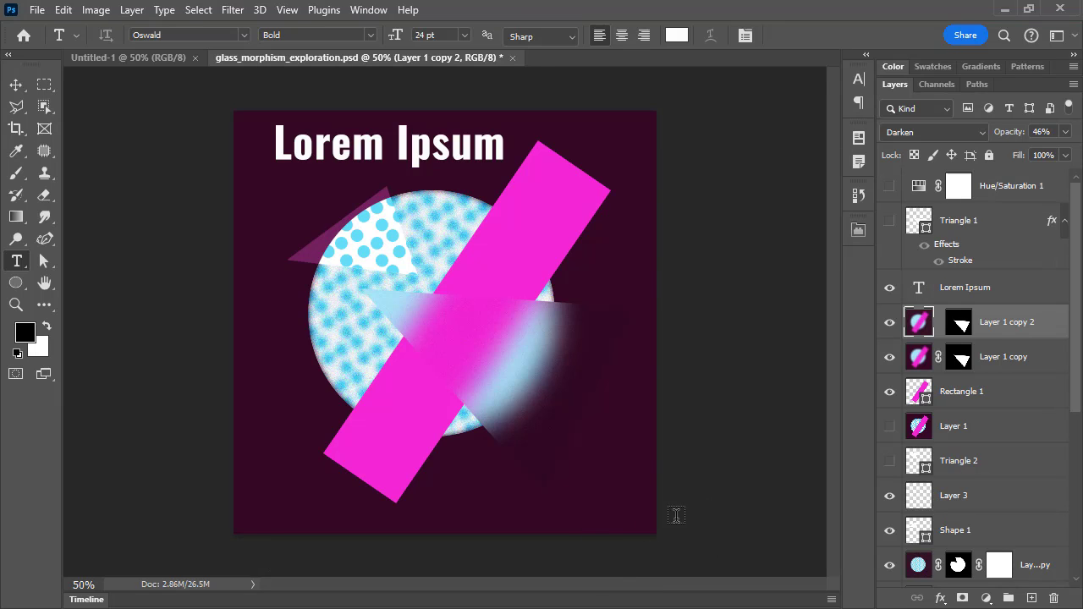
- Turn the contextual task bar back on from Window > Contextual Task Bar
click(369, 10)
mouse_move(446, 23)
mouse_move(369, 12)
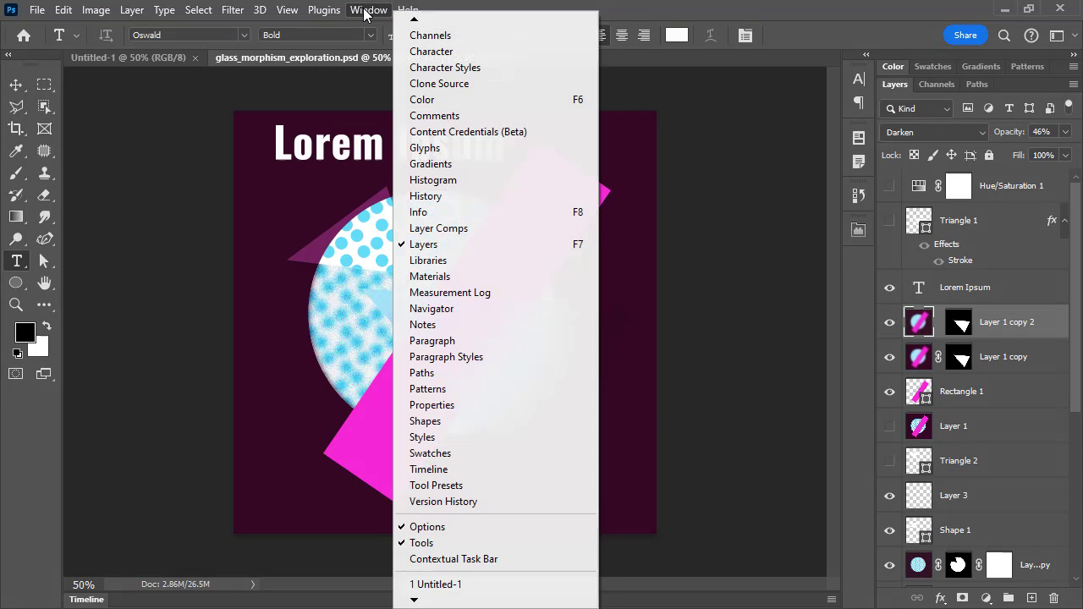
click(491, 559)
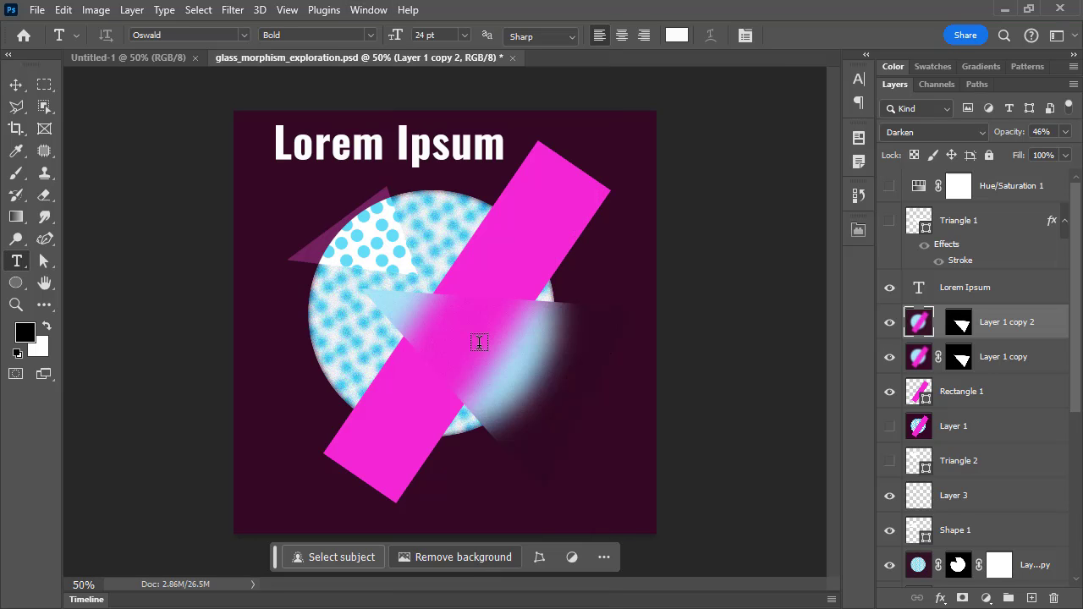
click(359, 10)
click(479, 559)
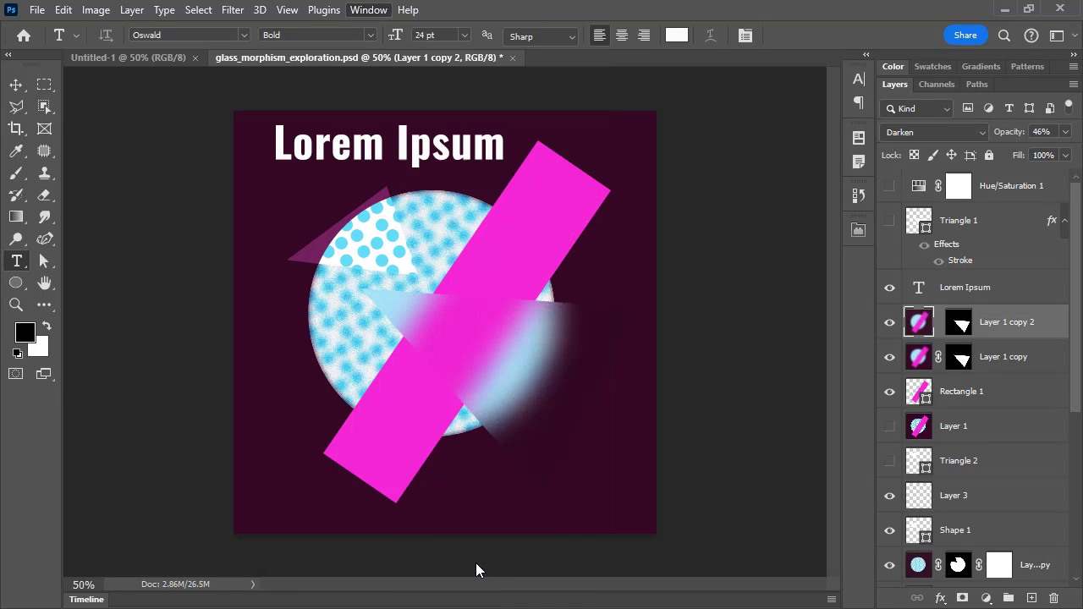
click(367, 12)
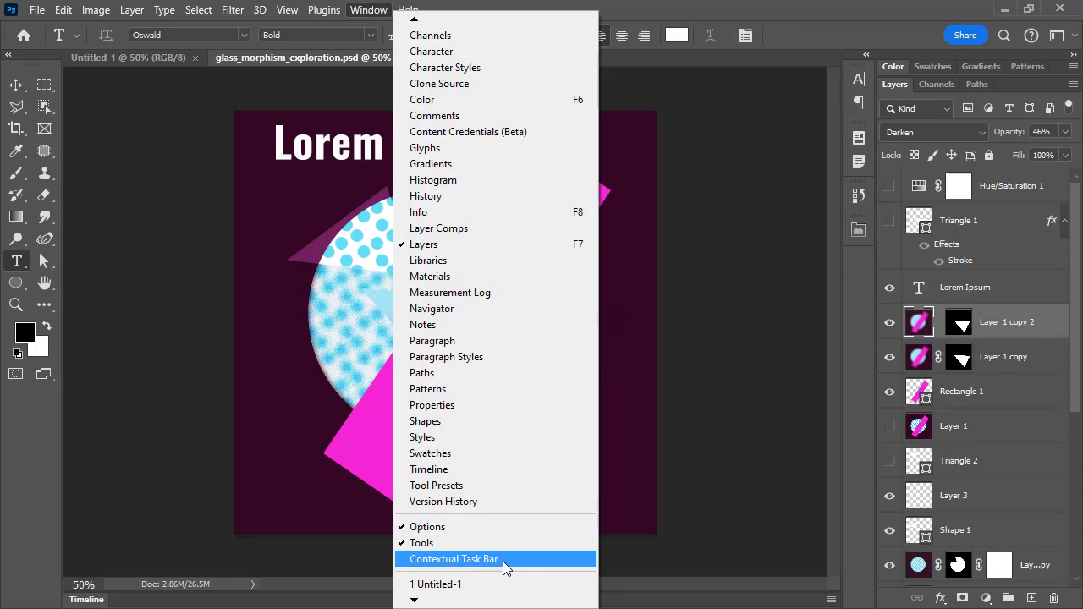
click(506, 565)
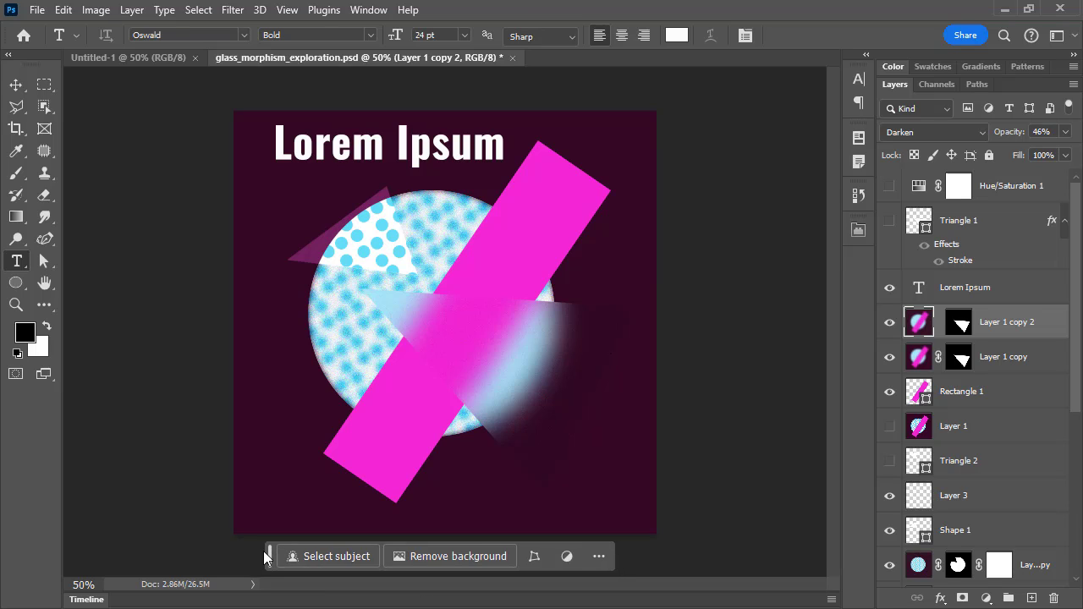
- Drag the bar onto the canvas, reset its position, and choose the Rectangular Marquee tool
drag(272, 557, 152, 299)
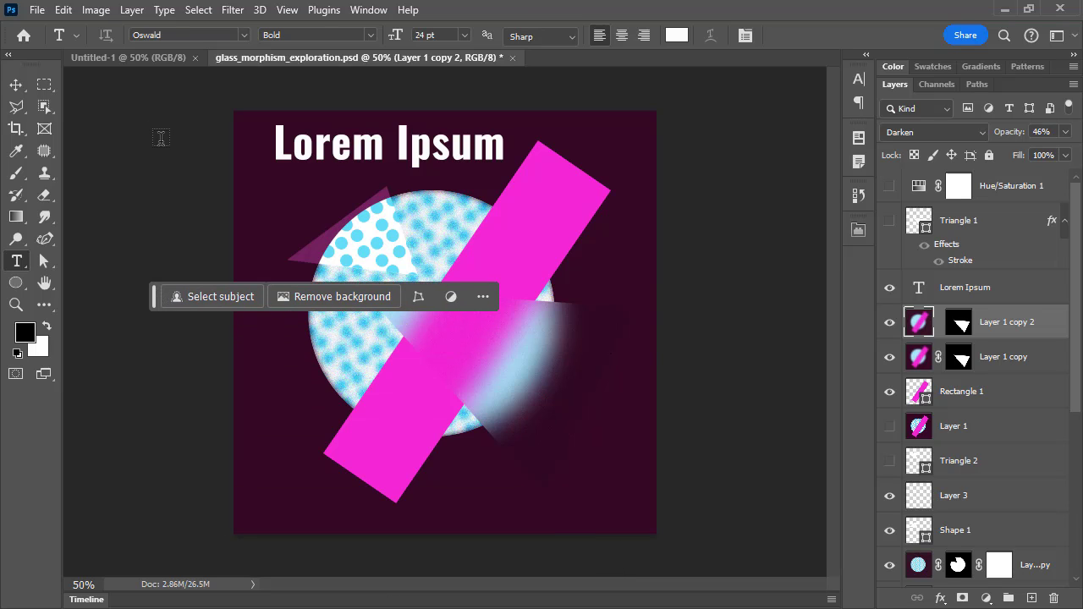
click(483, 297)
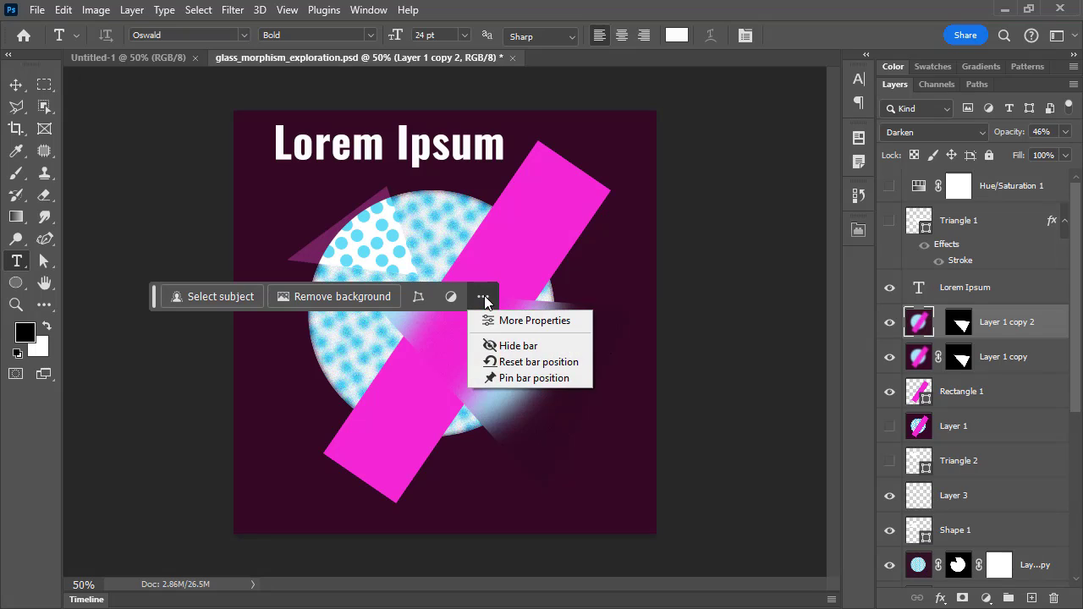
click(526, 362)
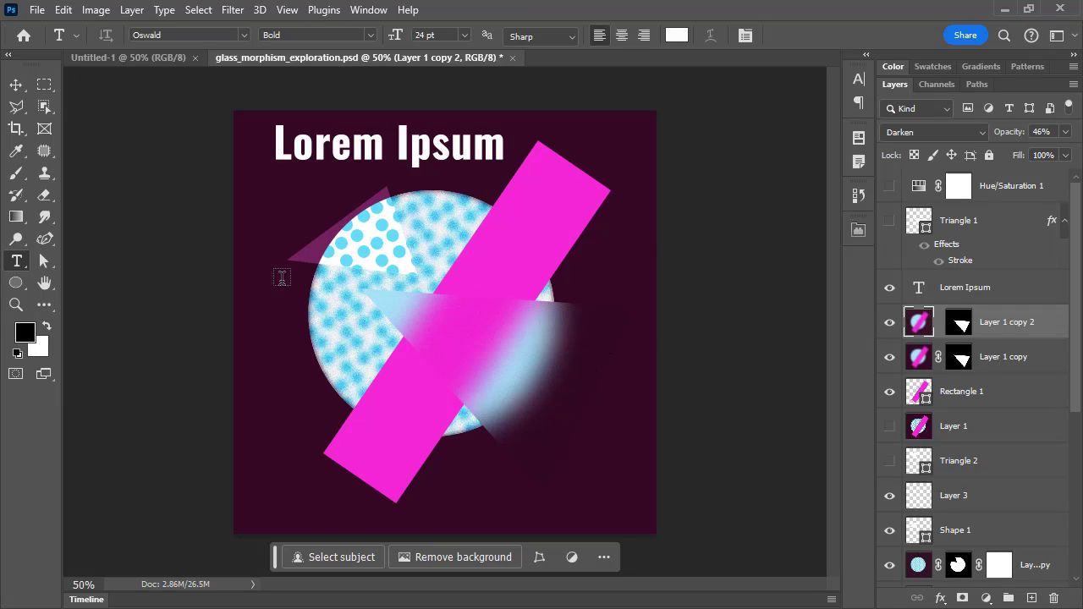
click(44, 85)
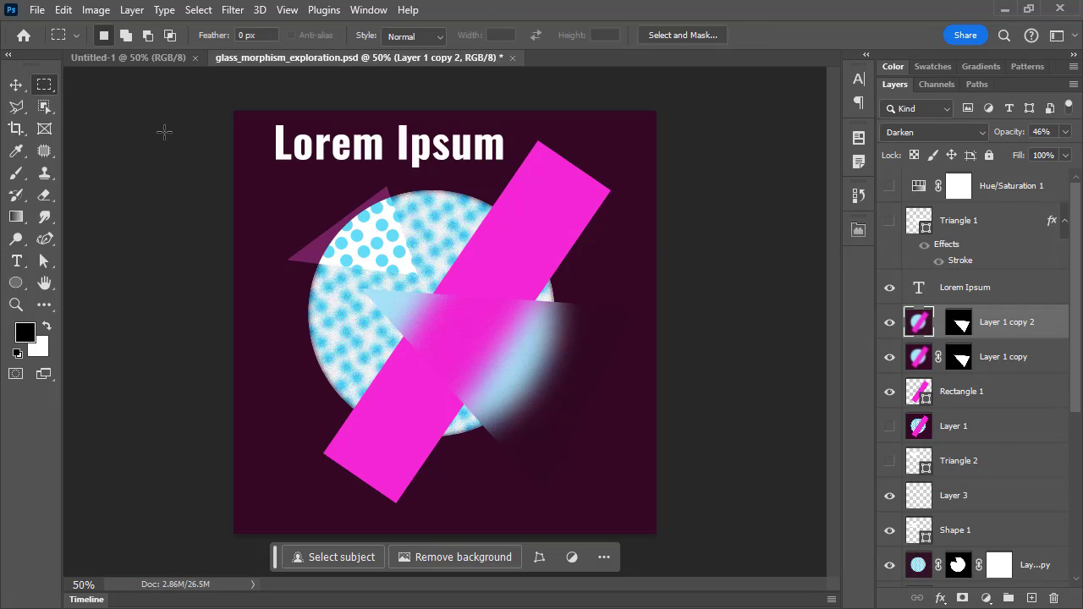
- Select a rectangle left of the headline, pin the task bar, and move it top-left
drag(164, 131, 399, 204)
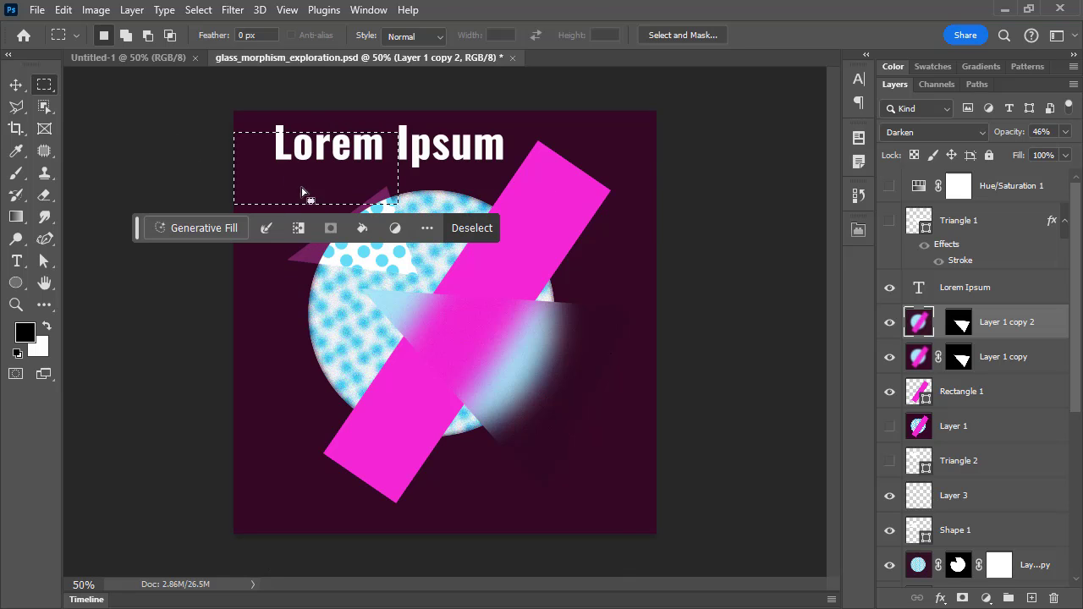
click(428, 230)
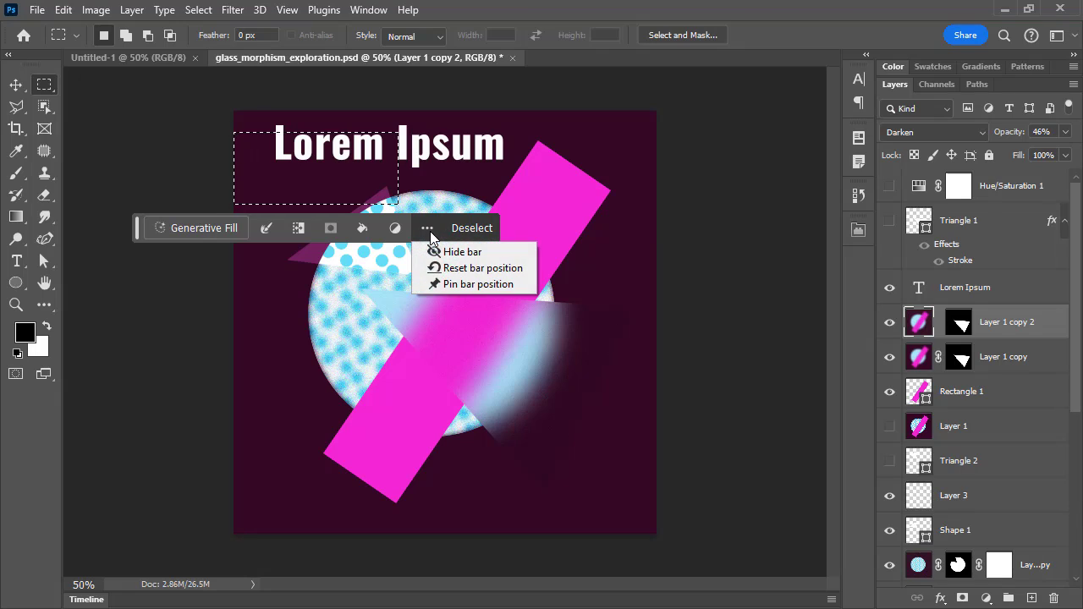
click(456, 286)
click(430, 231)
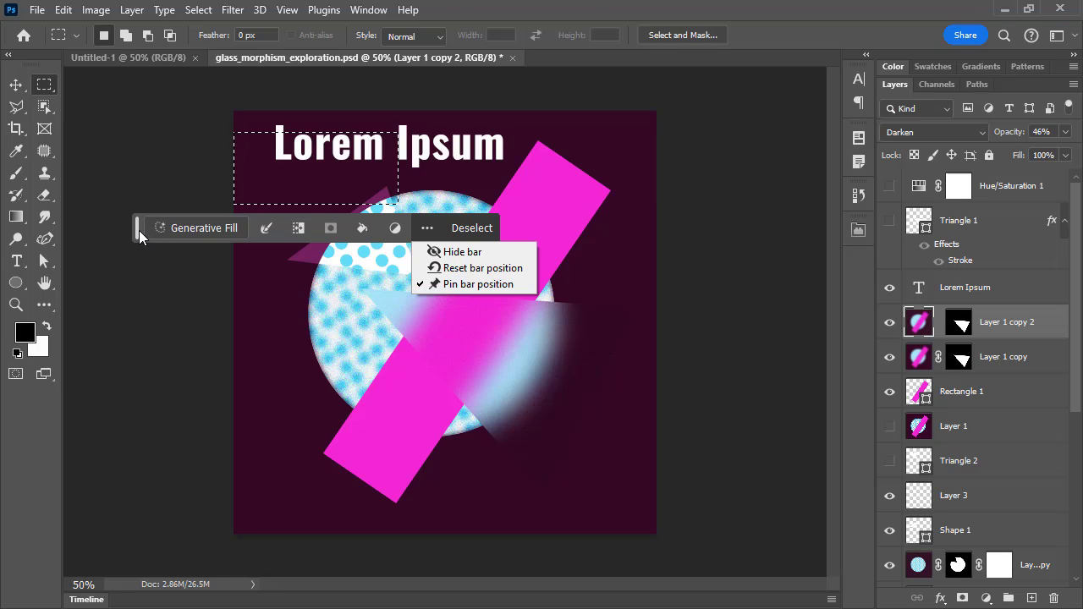
drag(137, 228, 77, 91)
- Draw marquees along the right edge and over the lower circle, then deselect
click(602, 265)
drag(602, 265, 787, 399)
drag(242, 402, 463, 456)
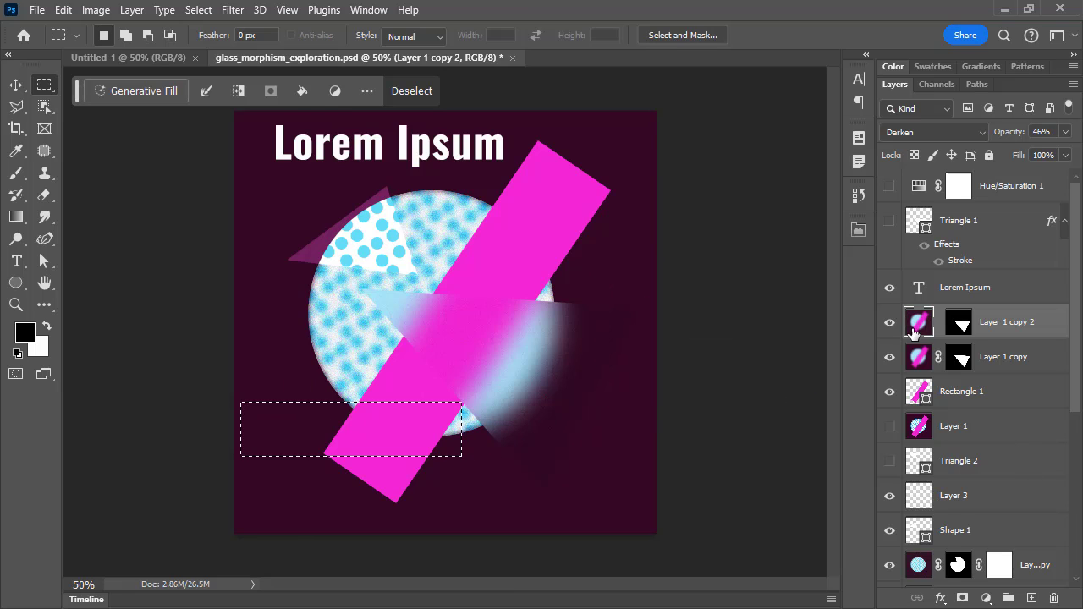
click(741, 315)
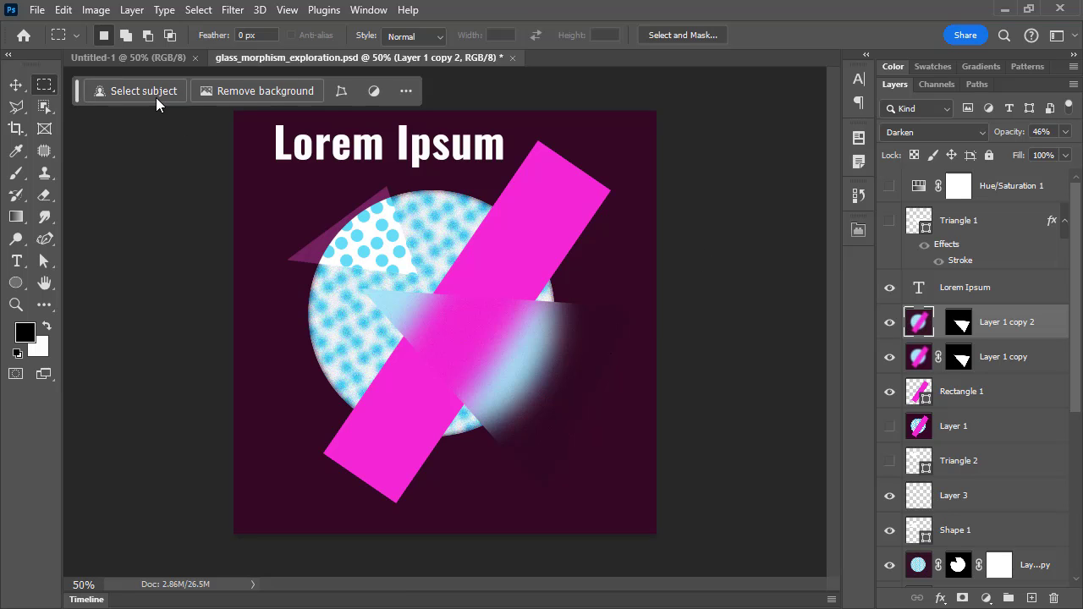
- Unpin and reset the task bar, then select a rectangle left of the headline
click(405, 92)
click(440, 173)
click(405, 91)
click(441, 157)
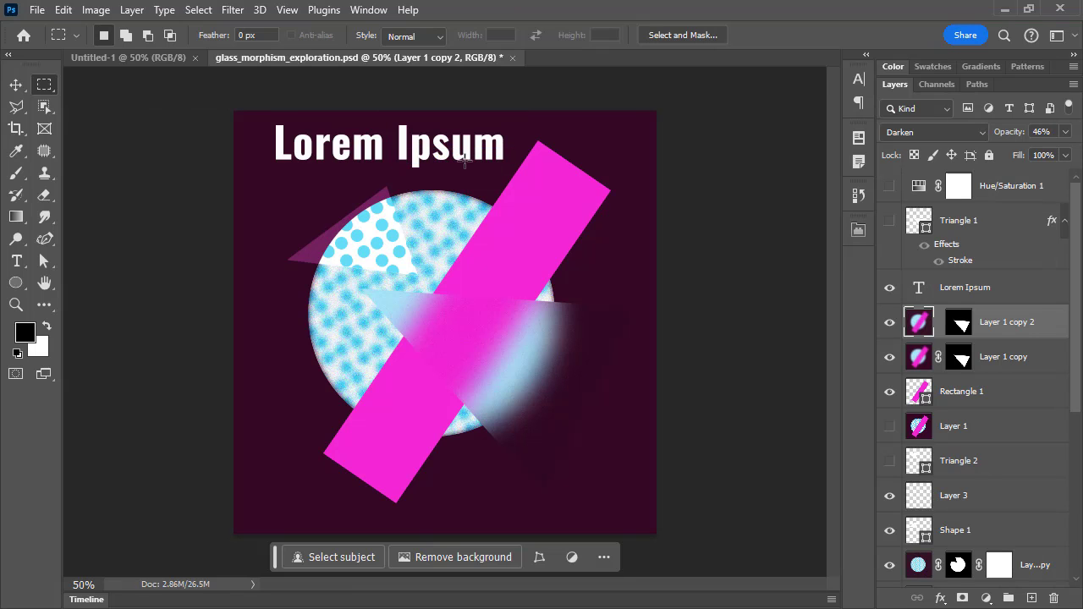
drag(125, 144, 356, 220)
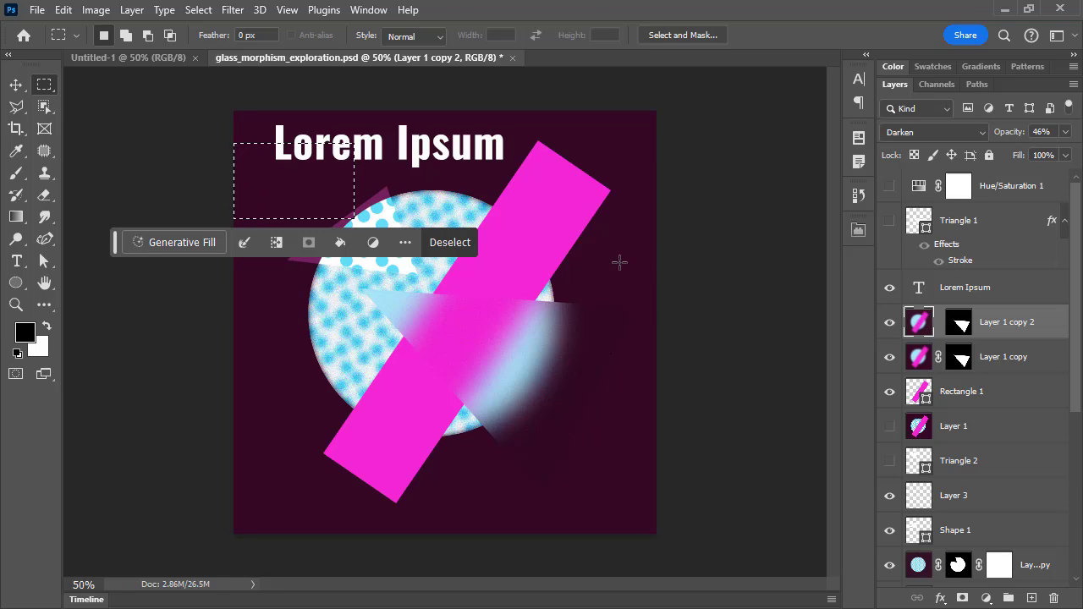